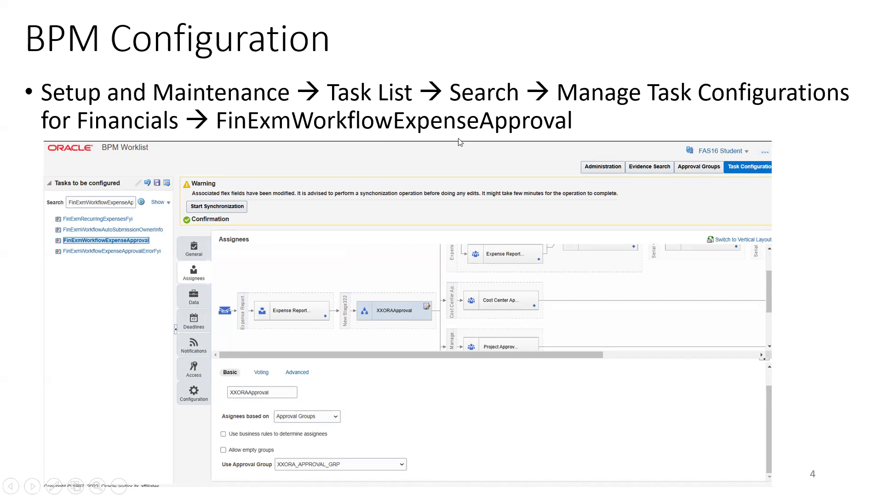
Advance the slideshow from BPM Configuration to the Create Expense Report slide.
{"action": "key", "text": "Right"}
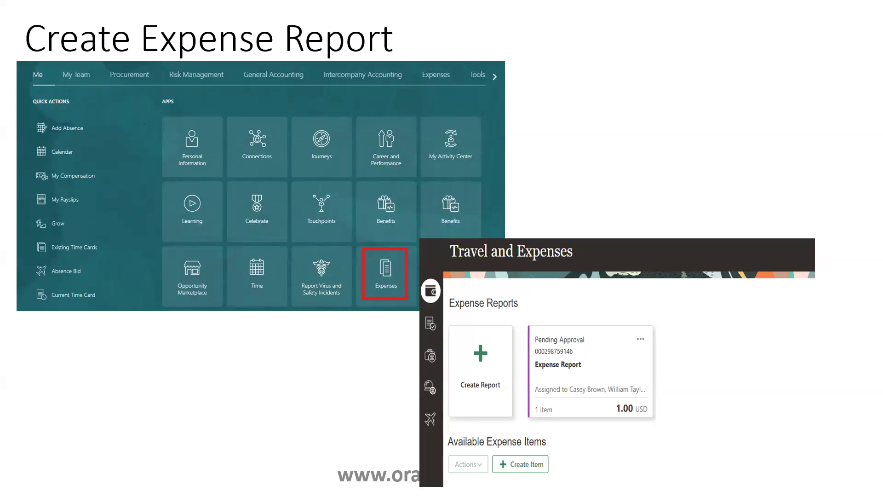
Advance through slide 6 to slide 7, Transaction Console.
{"action": "key", "text": "Right"}
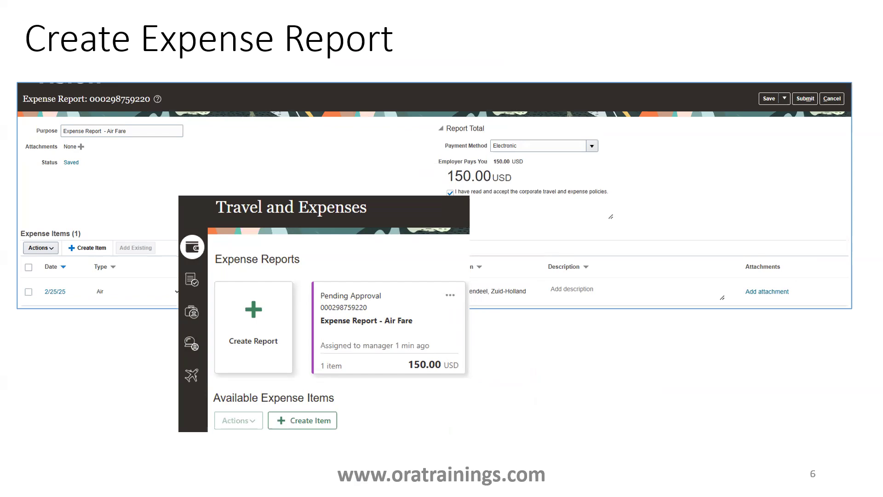
{"action": "key", "text": "Right"}
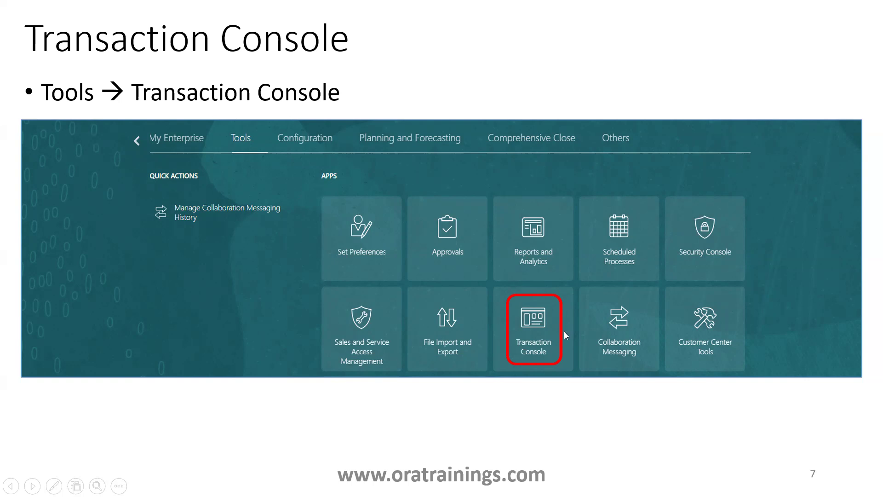
Advance past the Transaction Manager screenshot to slide 9, BPM/Workflow -Tables.
{"action": "left_click", "coordinate": [503, 329]}
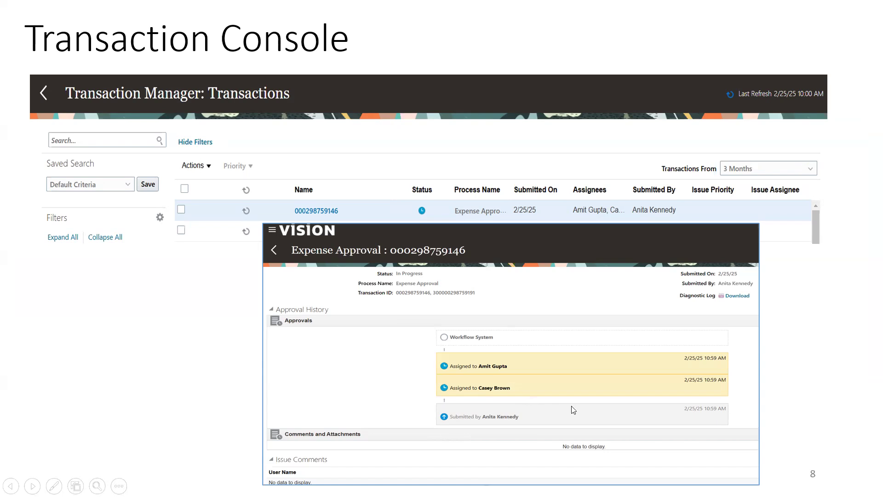
{"action": "left_click", "coordinate": [421, 363]}
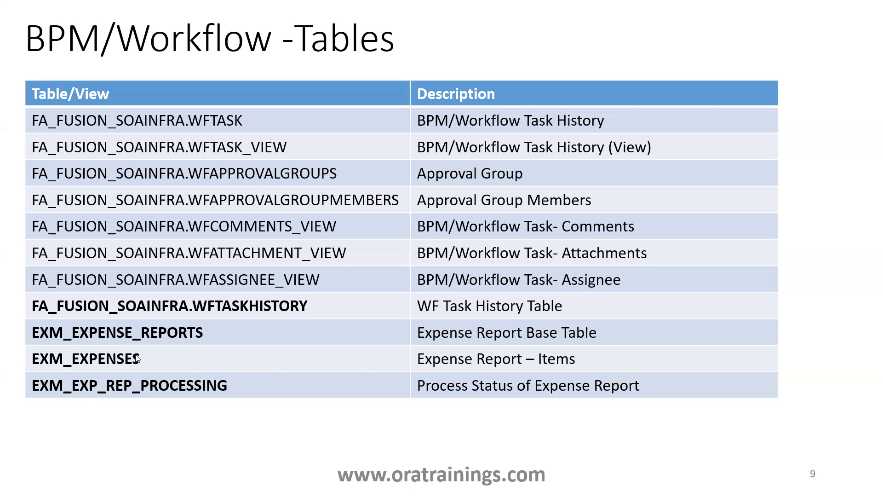
Advance to slide 10, Expense Report Approval Details.
{"action": "left_click", "coordinate": [84, 363]}
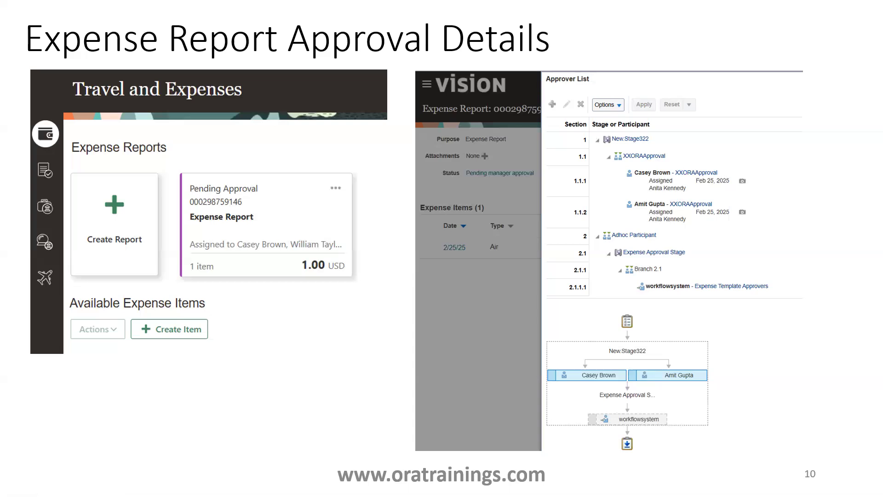
End the slideshow, return to the Oracle Fusion browser, and open the Expenses app.
{"action": "key", "text": "Escape"}
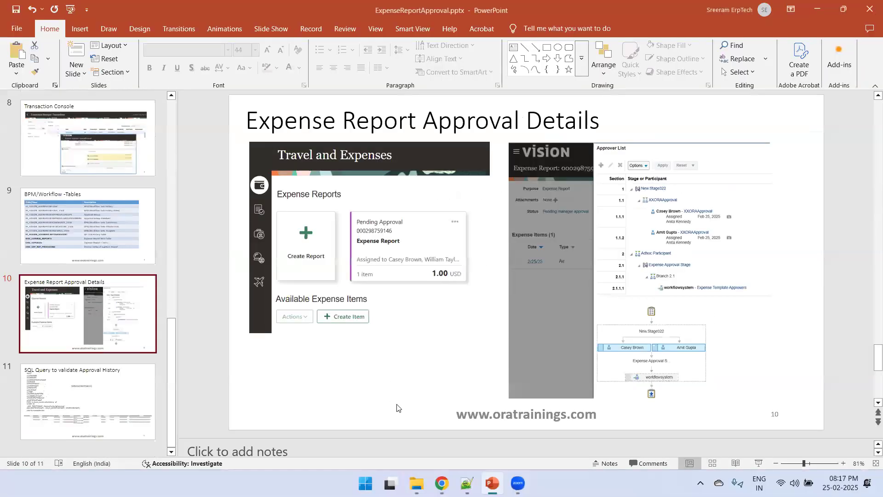
{"action": "mouse_move", "coordinate": [441, 482]}
{"action": "left_click", "coordinate": [386, 429]}
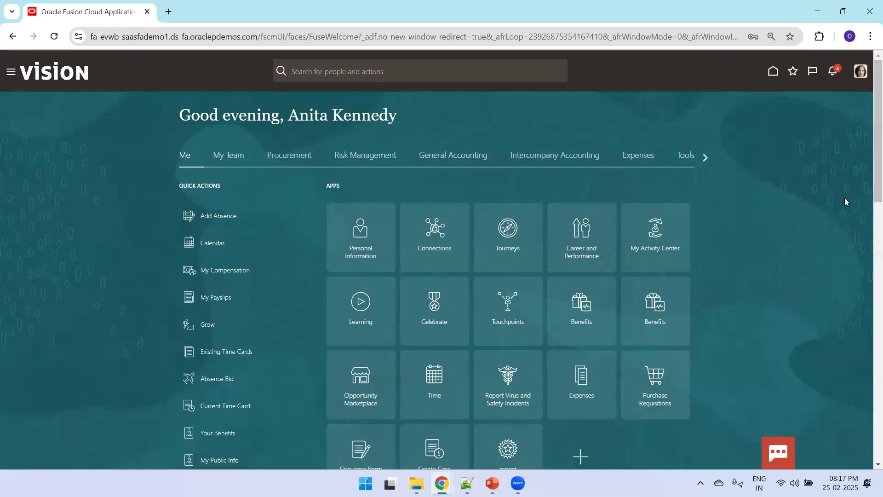
{"action": "scroll", "coordinate": [869, 190], "scroll_direction": "down", "scroll_amount": 1}
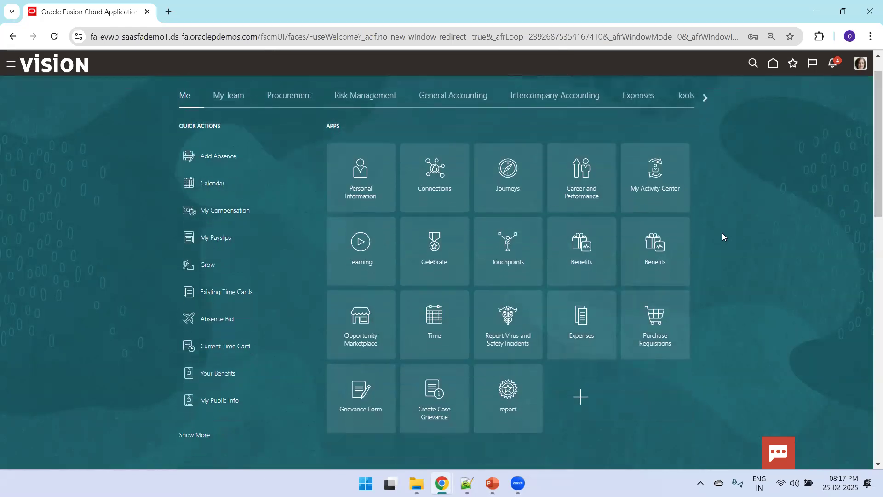
{"action": "left_click", "coordinate": [586, 326]}
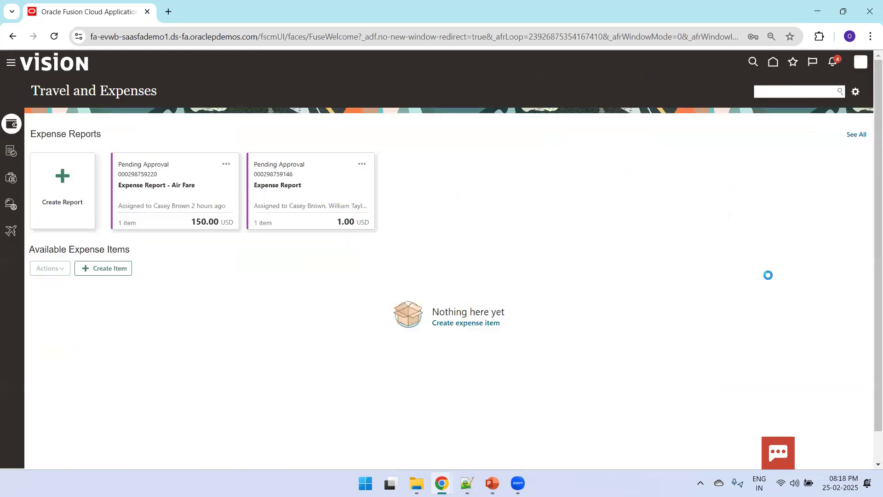
Create a report with purpose 'Expense Report - Meals' and start a new expense item.
{"action": "left_click", "coordinate": [68, 211]}
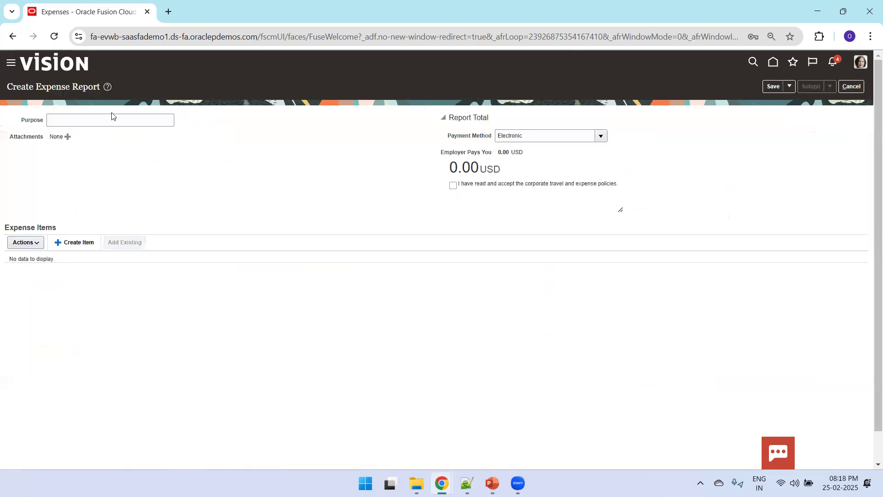
{"action": "left_click", "coordinate": [94, 123]}
{"action": "type", "text": "E"}
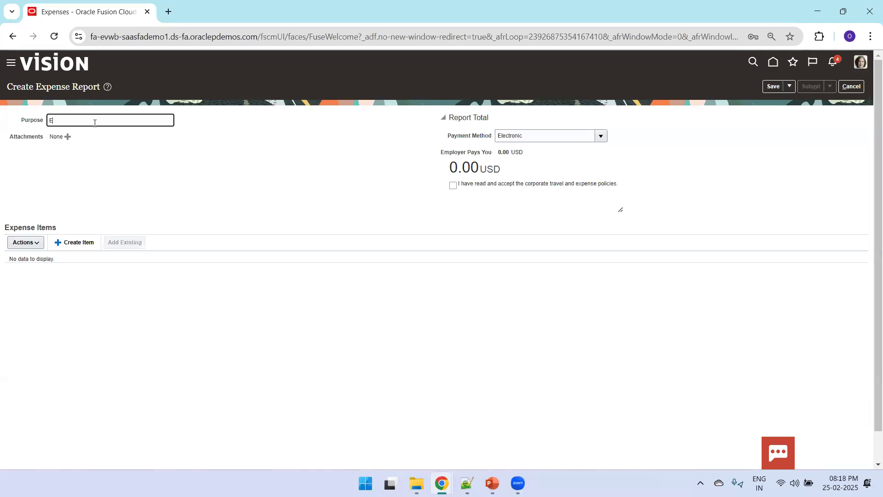
{"action": "type", "text": "xpense Report - Meals"}
{"action": "left_click", "coordinate": [77, 242]}
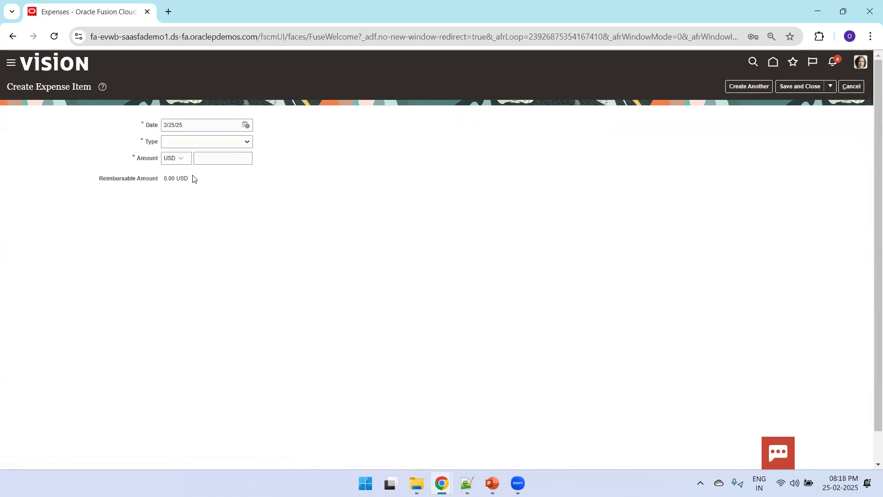
Save a Lunch expense item of 100 USD to the report.
{"action": "left_click", "coordinate": [202, 143]}
{"action": "key", "text": "m"}
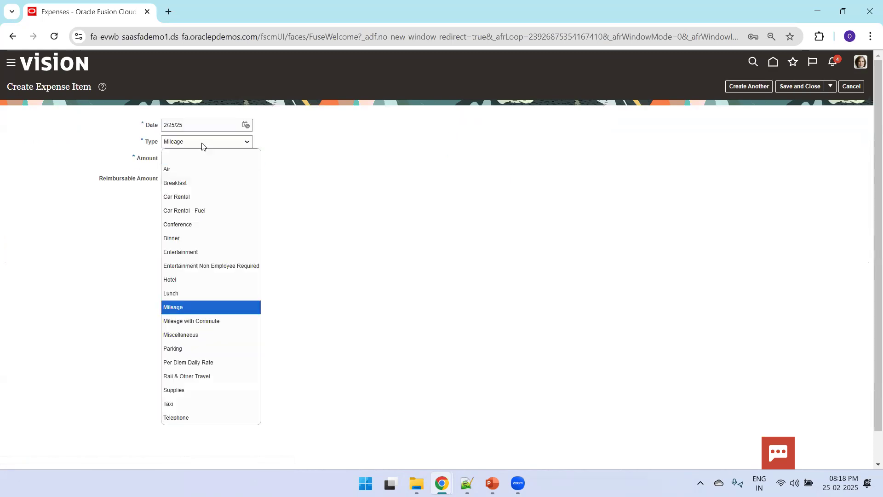
{"action": "left_click", "coordinate": [175, 293]}
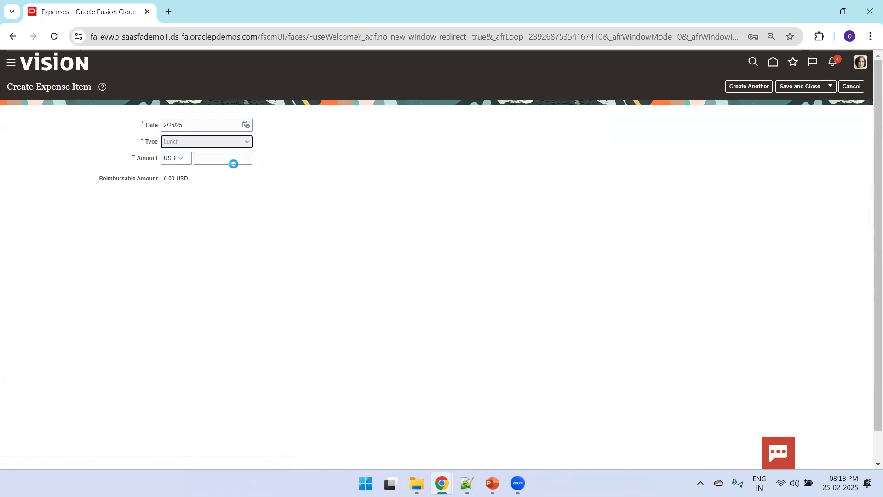
{"action": "left_click", "coordinate": [229, 157]}
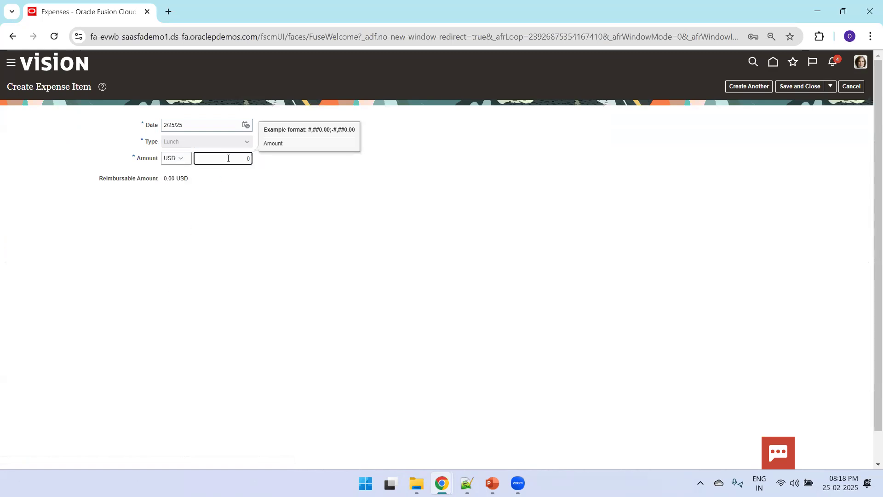
{"action": "type", "text": "100"}
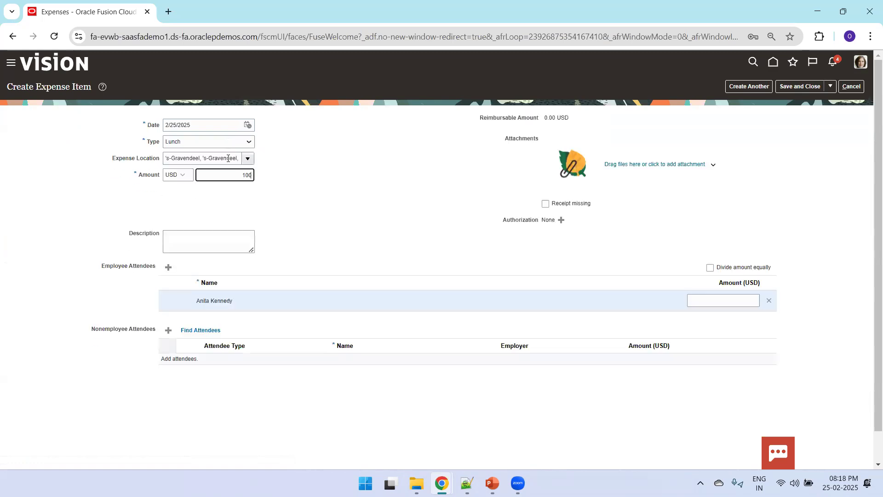
{"action": "left_click", "coordinate": [796, 88]}
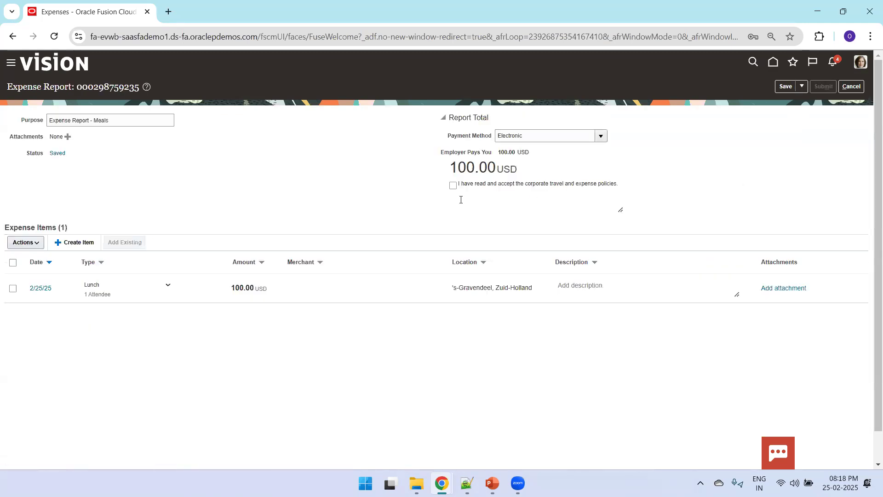
Accept the corporate travel and expense policies and submit the Meals report.
{"action": "left_click", "coordinate": [453, 186]}
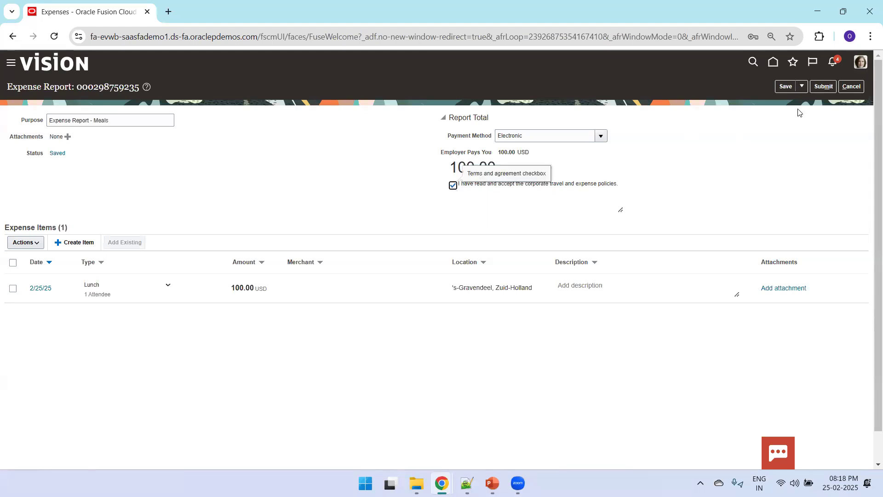
{"action": "left_click", "coordinate": [823, 87]}
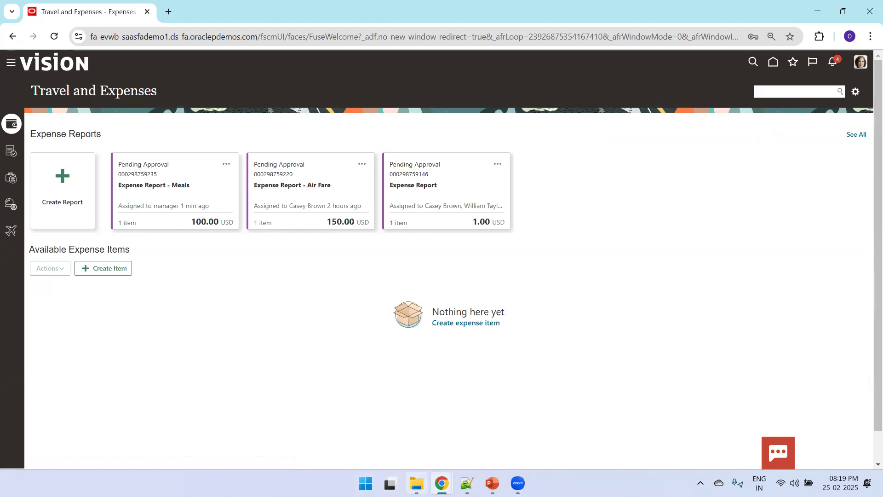
In the incognito Oracle Fusion window, refresh the Transaction Manager transactions list.
{"action": "mouse_move", "coordinate": [442, 483]}
{"action": "left_click", "coordinate": [470, 438]}
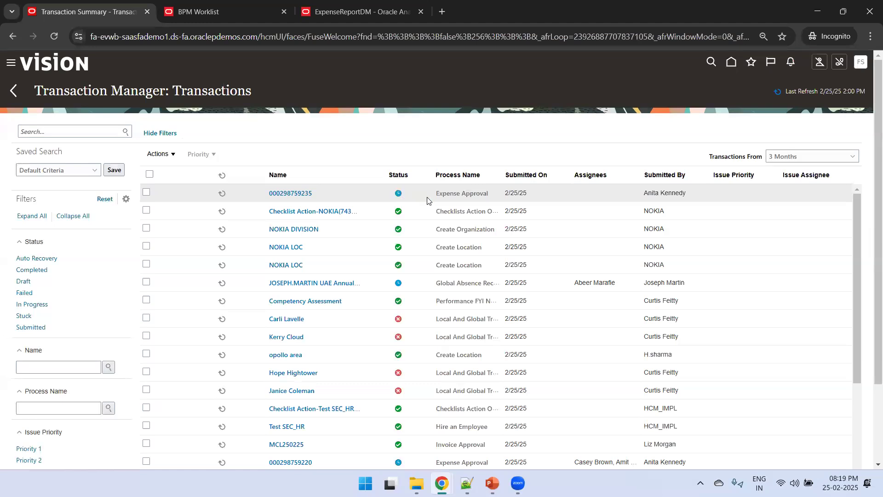
{"action": "mouse_move", "coordinate": [399, 197]}
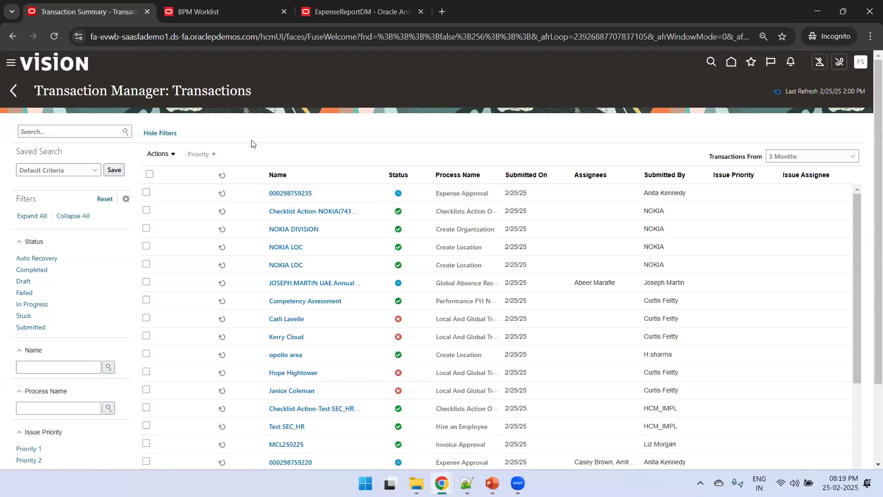
{"action": "left_click", "coordinate": [777, 90]}
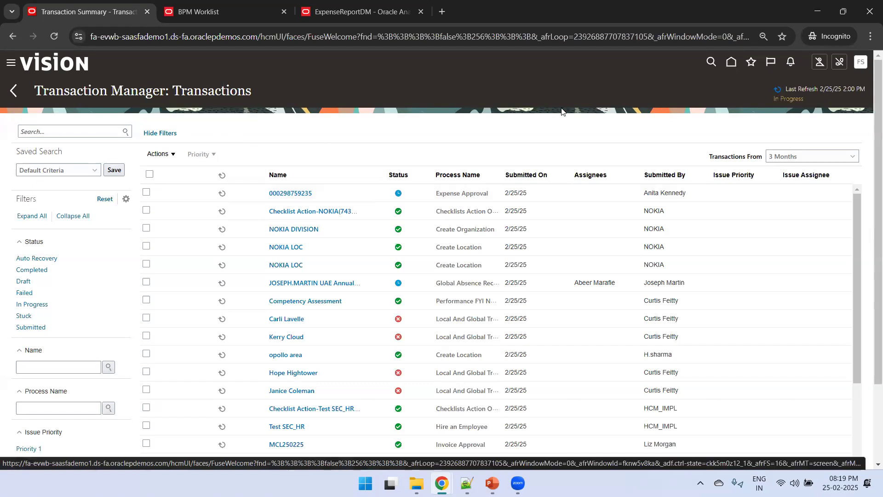
On the ExpenseReportDM tab, clear P_IDENTIFICATIONKEY, view the data, and reload the page.
{"action": "left_click", "coordinate": [321, 13]}
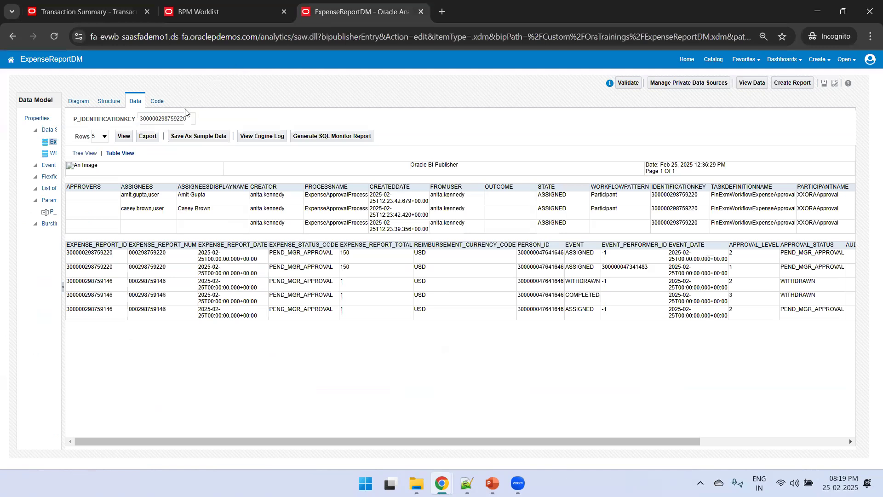
{"action": "double_click", "coordinate": [158, 119]}
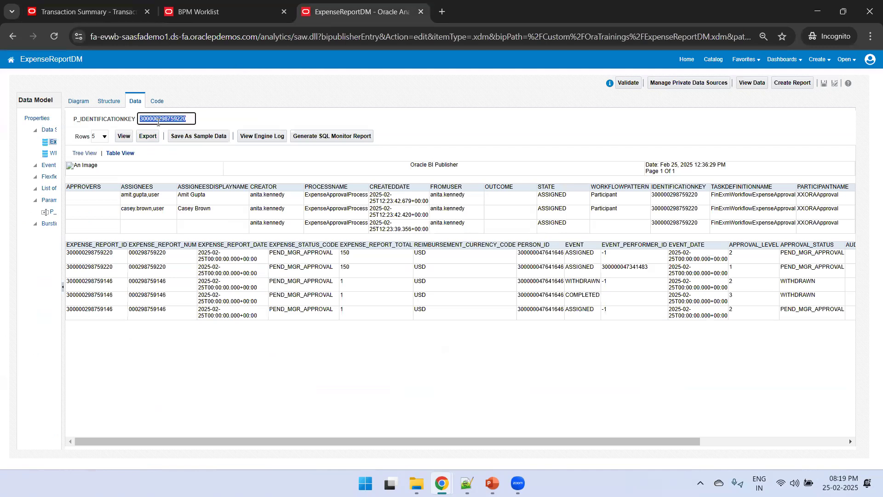
{"action": "key", "text": "BackSpace"}
{"action": "left_click", "coordinate": [123, 136]}
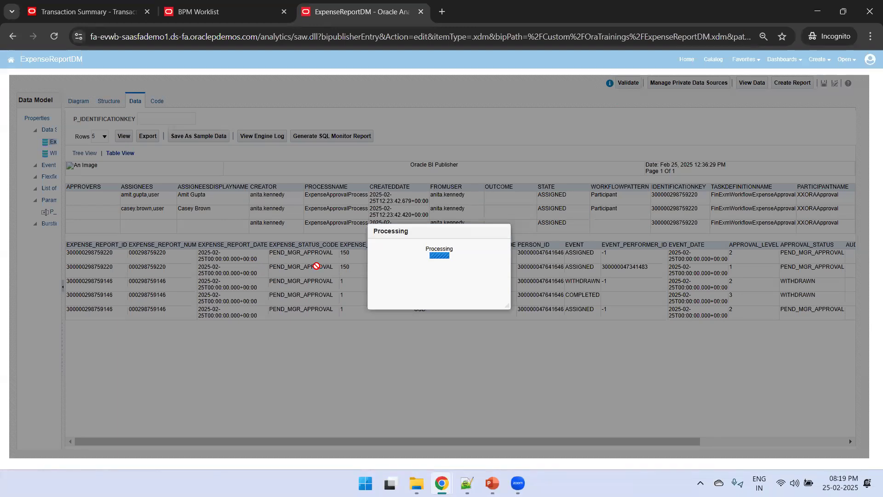
{"action": "key", "text": "F5"}
{"action": "key", "text": "Return"}
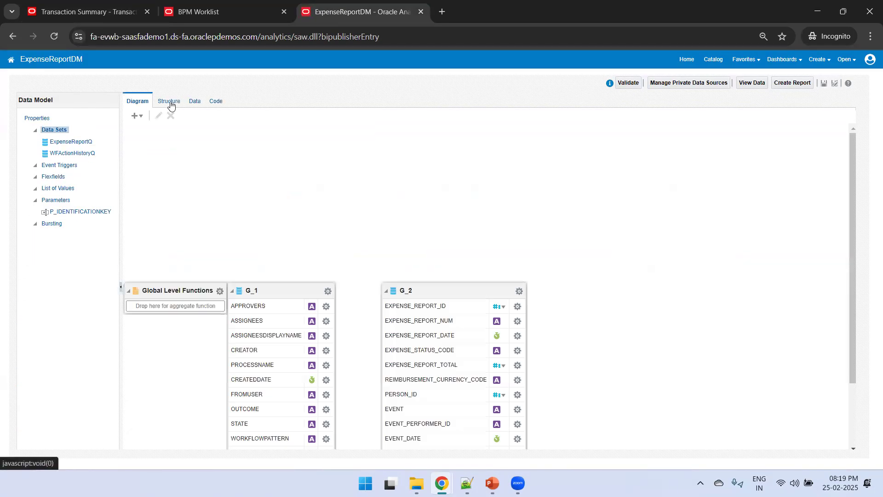
Display the ExpenseReportDM output data in Table View.
{"action": "left_click", "coordinate": [195, 102]}
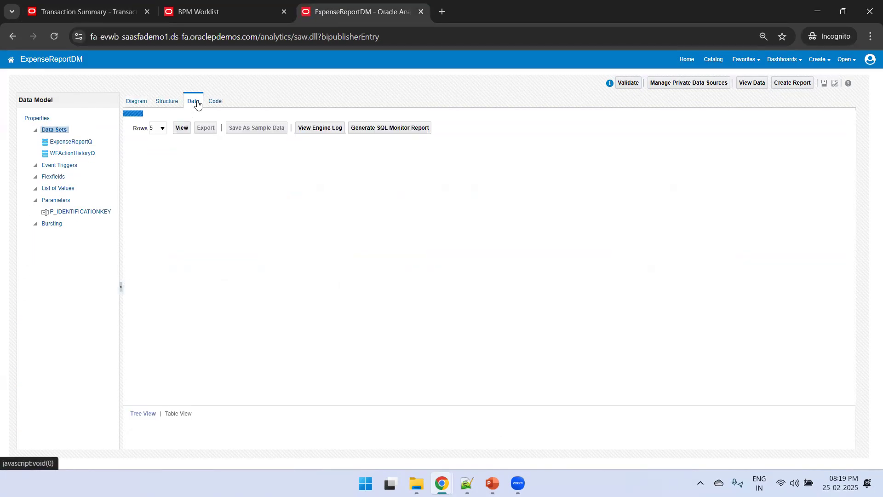
{"action": "left_click", "coordinate": [183, 136]}
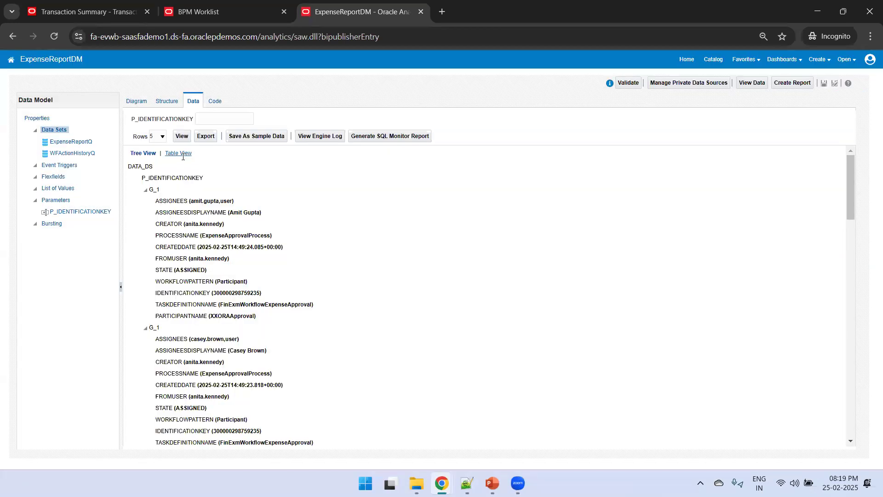
{"action": "left_click", "coordinate": [181, 153]}
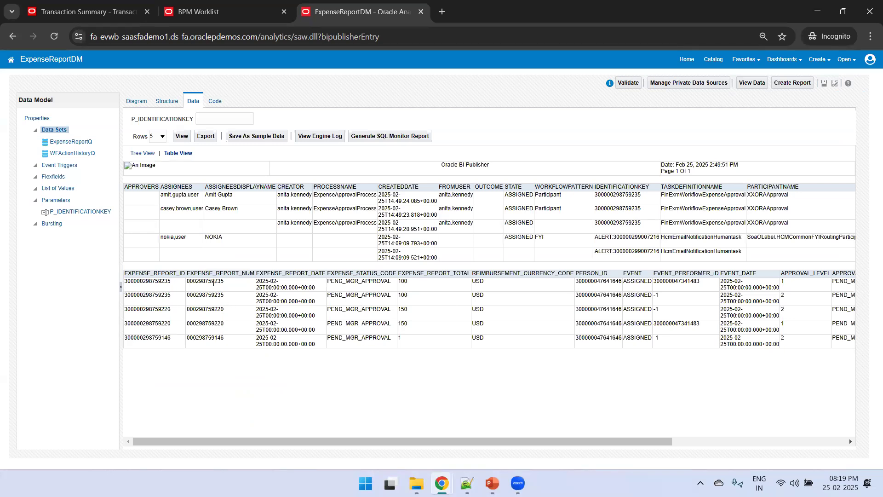
{"action": "double_click", "coordinate": [211, 281]}
{"action": "double_click", "coordinate": [162, 280]}
{"action": "key", "text": "ctrl+c"}
{"action": "left_click", "coordinate": [208, 119]}
{"action": "key", "text": "ctrl+v"}
{"action": "left_click", "coordinate": [182, 136]}
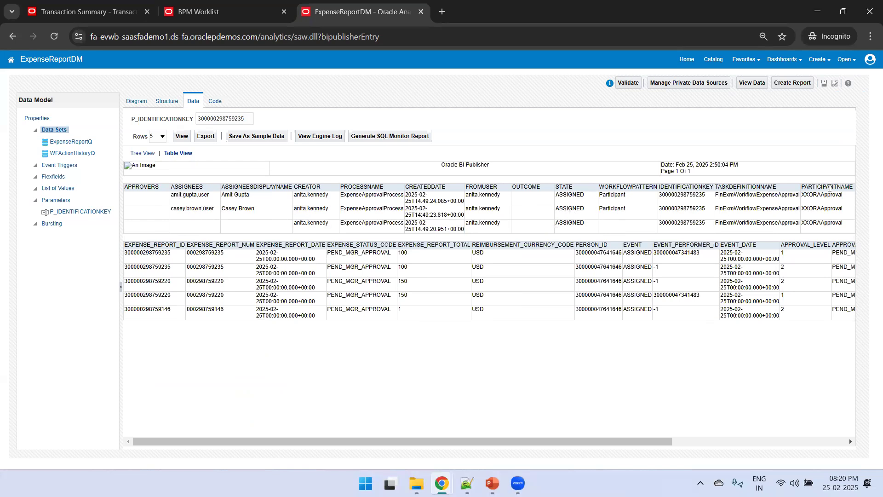
Review the PARTICIPANTNAME approvers, then refresh the Transaction Summary list.
{"action": "left_click_drag", "start_coordinate": [827, 196], "coordinate": [838, 205]}
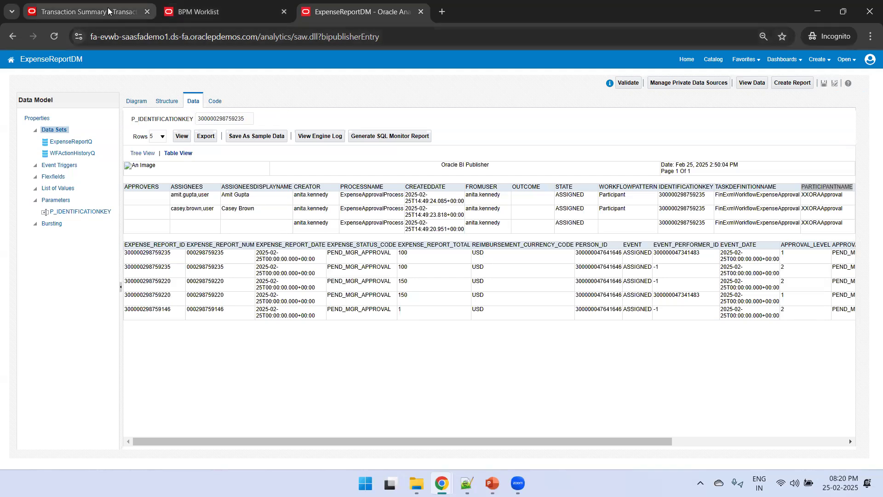
{"action": "left_click", "coordinate": [85, 12]}
{"action": "left_click", "coordinate": [223, 176]}
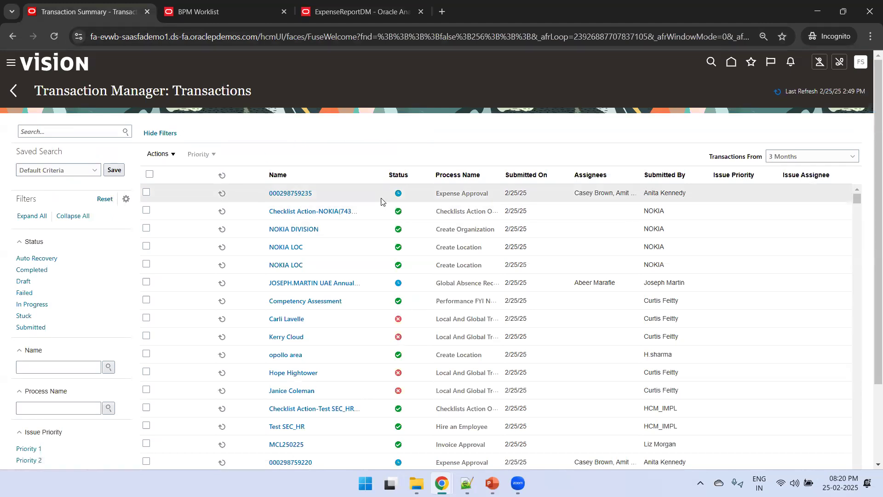
{"action": "left_click", "coordinate": [299, 193]}
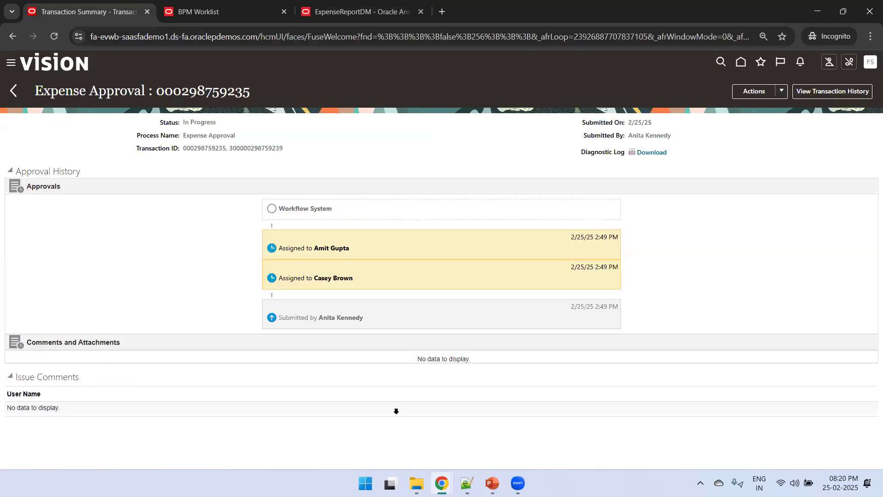
{"action": "mouse_move", "coordinate": [441, 482]}
{"action": "left_click", "coordinate": [374, 441]}
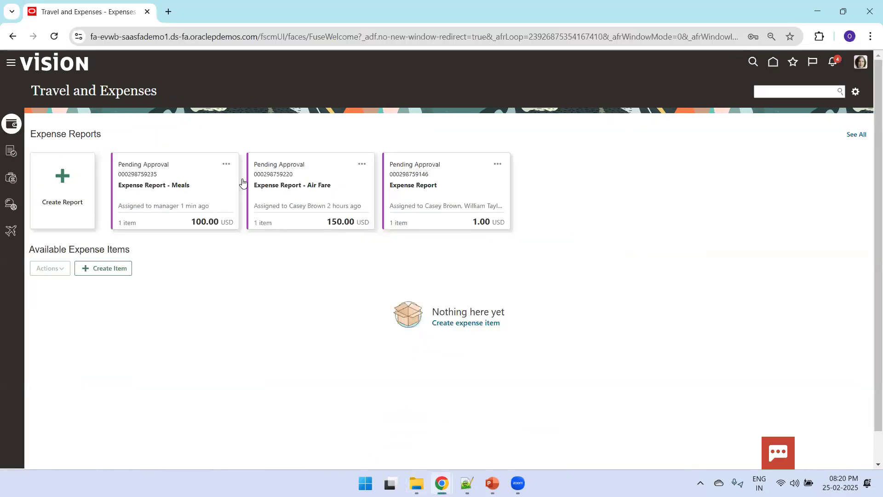
Review the Meals report's pending manager approvers at the XXORAApproval stage, then return to Transaction Summary.
{"action": "left_click", "coordinate": [203, 177]}
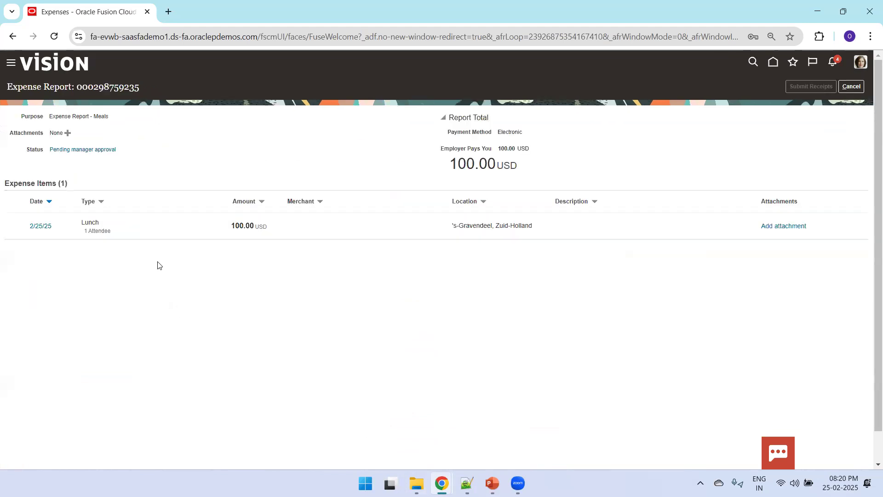
{"action": "left_click", "coordinate": [75, 151]}
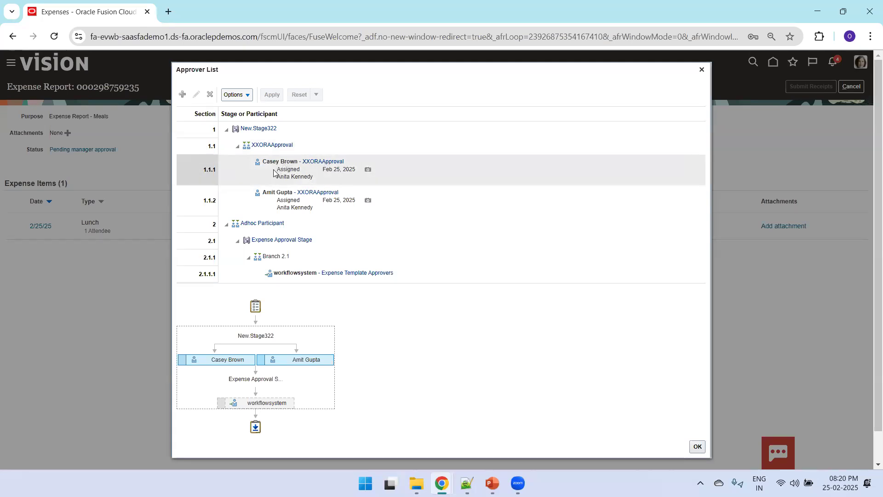
{"action": "left_click", "coordinate": [259, 147]}
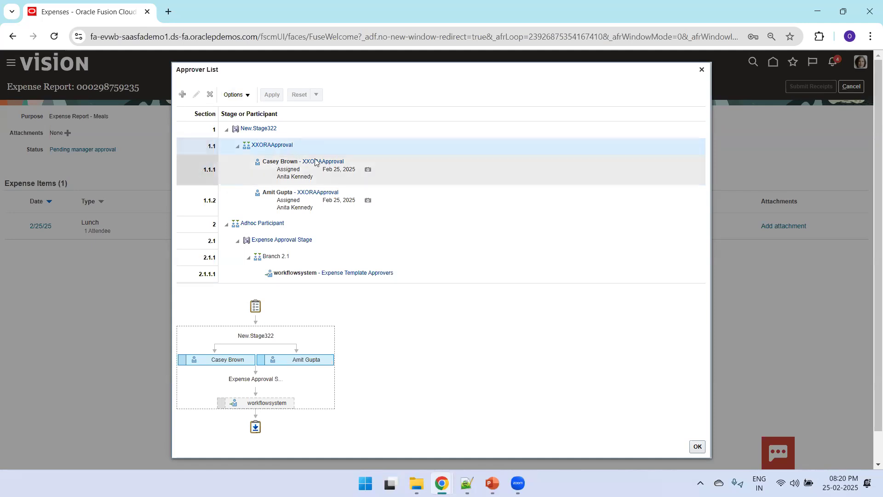
{"action": "mouse_move", "coordinate": [442, 483]}
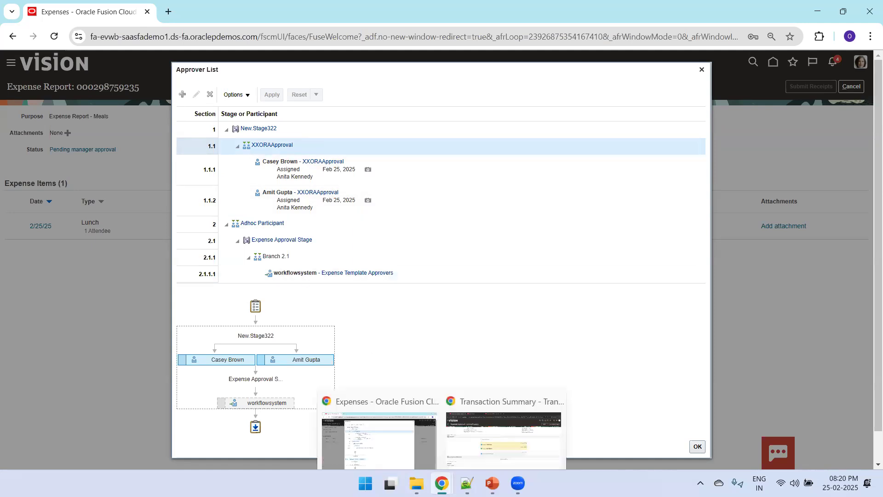
{"action": "left_click", "coordinate": [505, 416]}
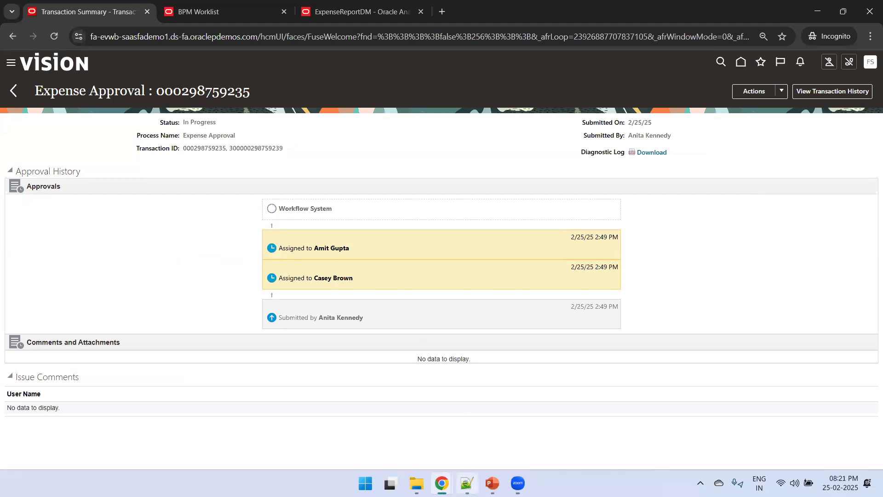
Review the fa_fusion_soainfra approval SQL and its PROCESSNAME condition in ExpenseReportNotes.txt.
{"action": "left_click", "coordinate": [466, 483]}
{"action": "left_click", "coordinate": [501, 51]}
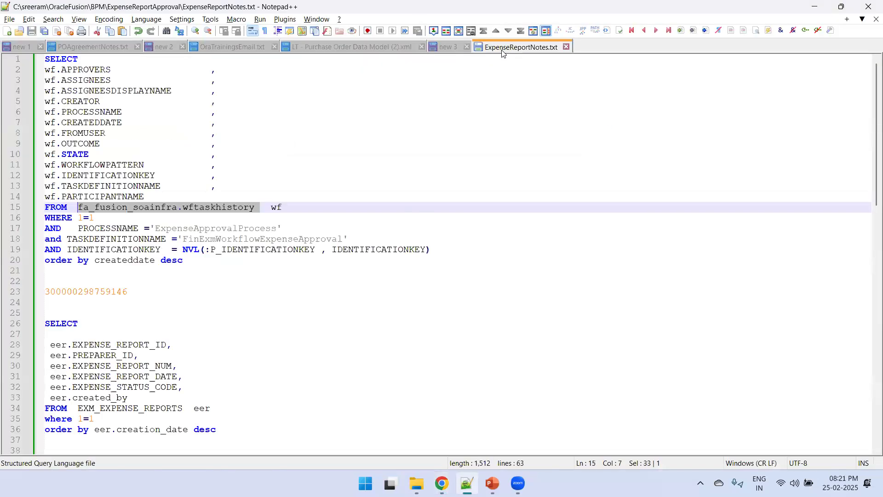
{"action": "double_click", "coordinate": [161, 207]}
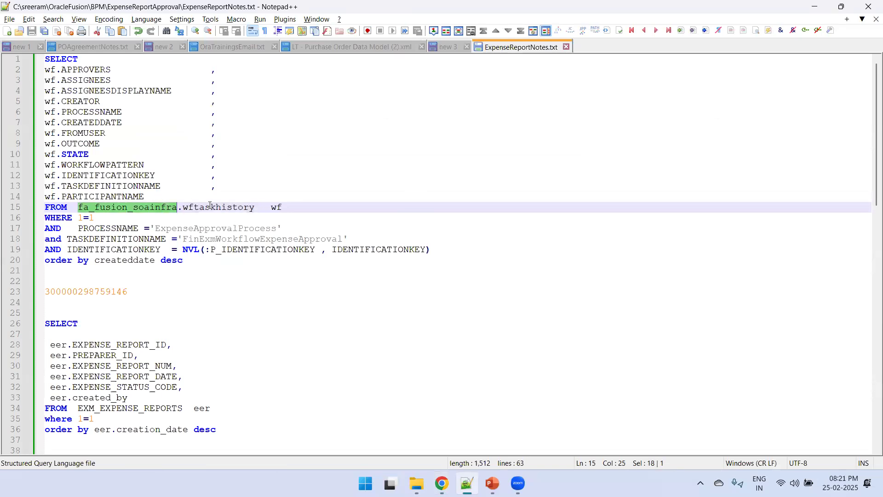
{"action": "left_click", "coordinate": [93, 228]}
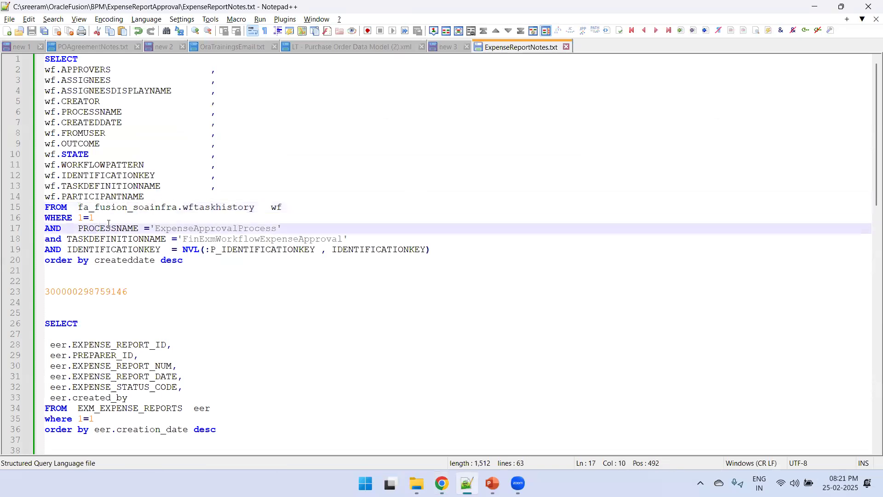
{"action": "double_click", "coordinate": [106, 227]}
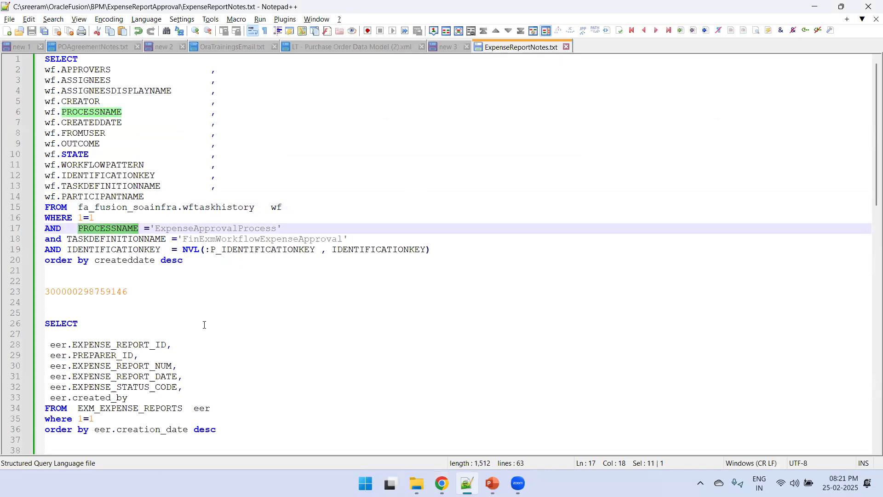
{"action": "key", "text": "alt+Tab"}
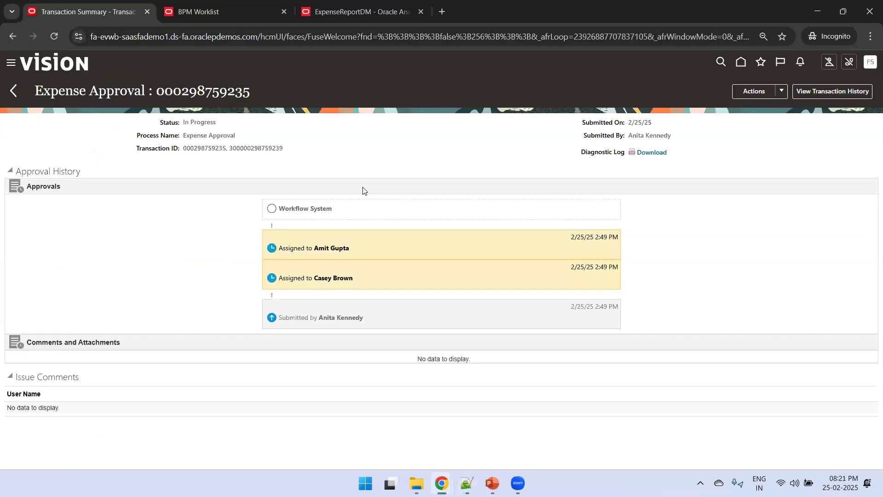
Search the BPM Worklist tasks to be configured for Exm, then bring up PowerPoint.
{"action": "left_click", "coordinate": [233, 11]}
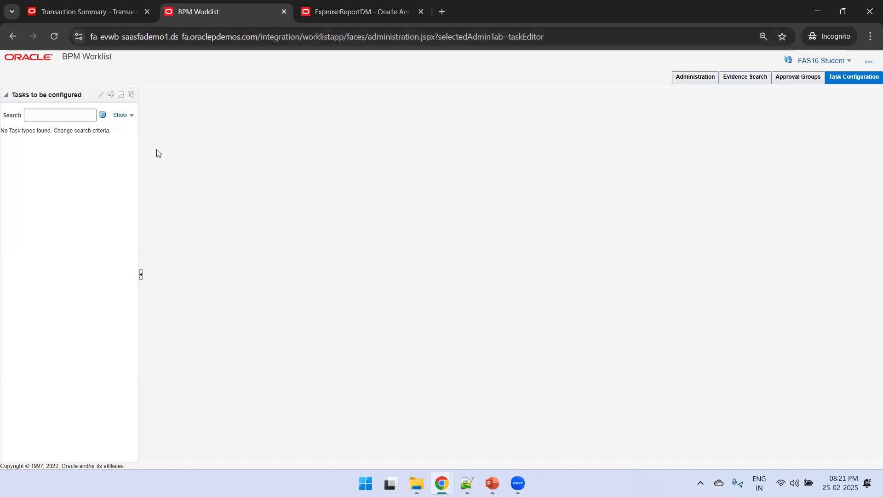
{"action": "left_click", "coordinate": [79, 114]}
{"action": "left_click", "coordinate": [105, 115]}
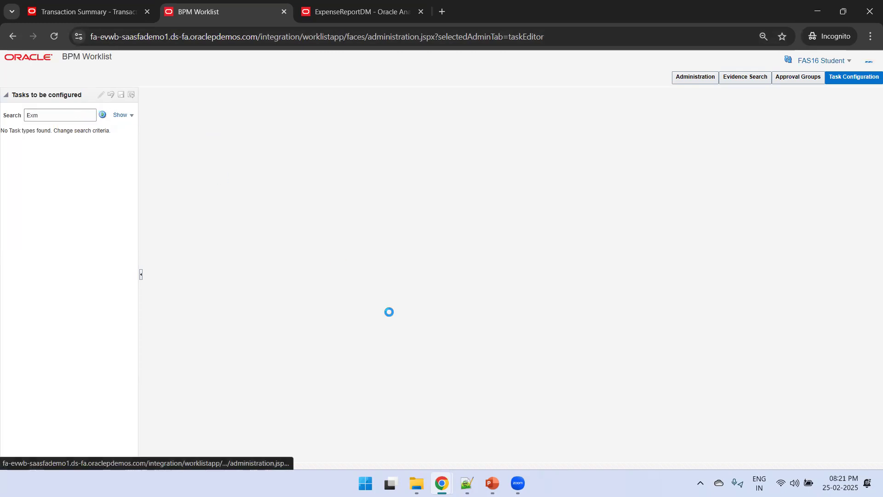
{"action": "left_click", "coordinate": [490, 481]}
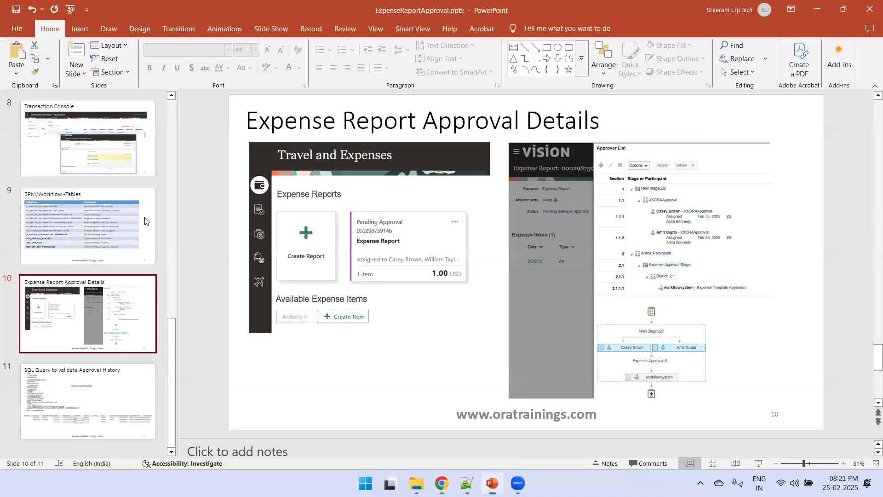
Copy FinExmWorkflowExpenseApproval from the BPM Configuration slide and select the old Exm search text.
{"action": "left_click", "coordinate": [86, 139]}
{"action": "key", "text": "Up"}
{"action": "key", "text": "Up"}
{"action": "key", "text": "Up"}
{"action": "key", "text": "Up"}
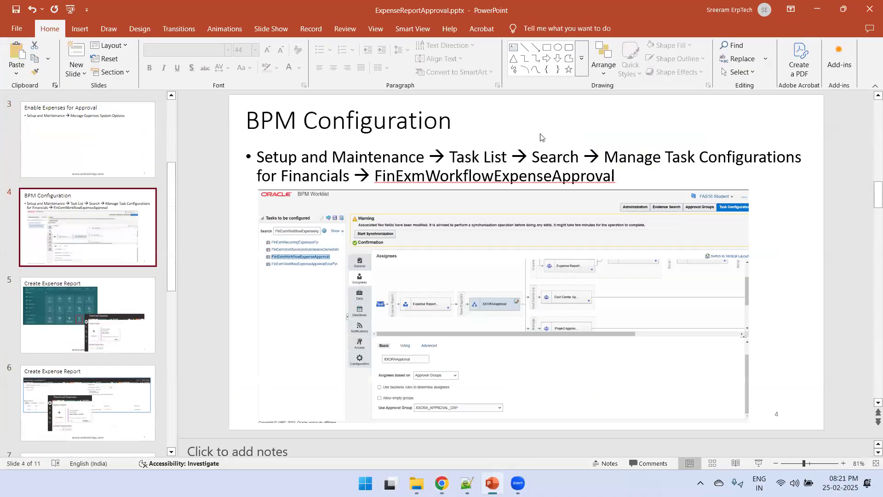
{"action": "left_click", "coordinate": [494, 173]}
{"action": "double_click", "coordinate": [479, 178]}
{"action": "key", "text": "ctrl+c"}
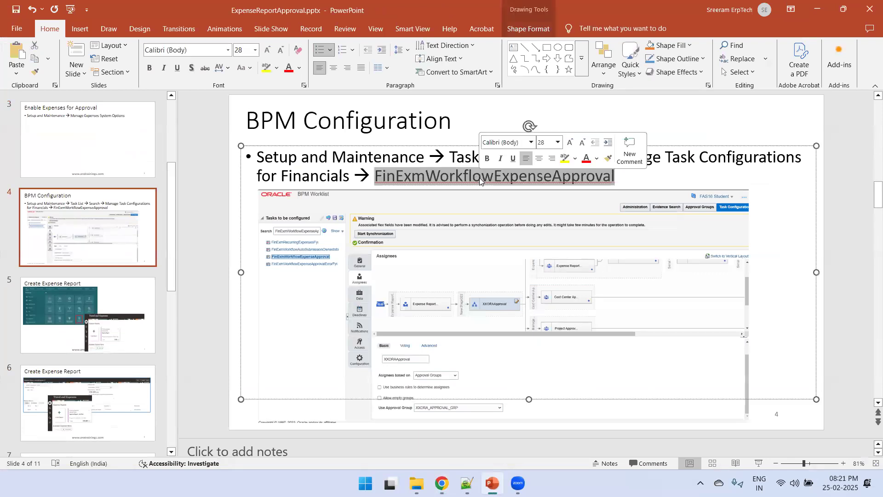
{"action": "key", "text": "alt+Tab"}
{"action": "double_click", "coordinate": [86, 109]}
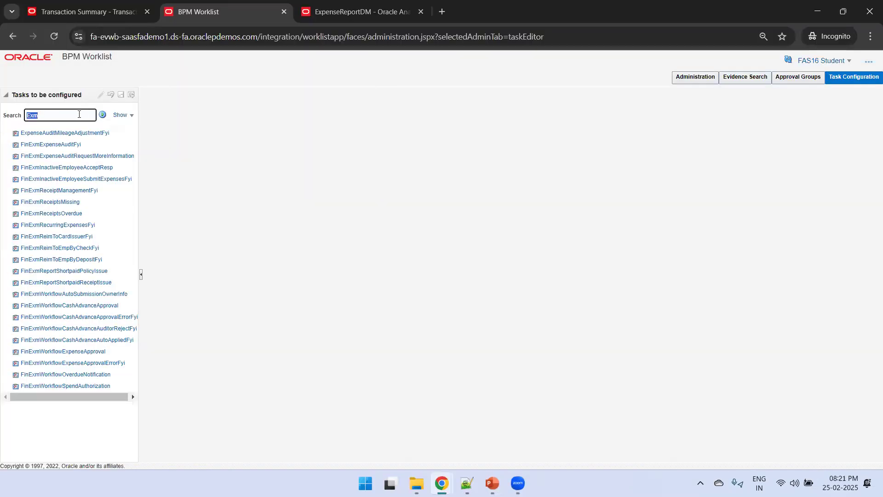
Search for the pasted FinExmWorkflowExpenseApproval task and open it for editing.
{"action": "key", "text": "ctrl+v"}
{"action": "left_click", "coordinate": [102, 115]}
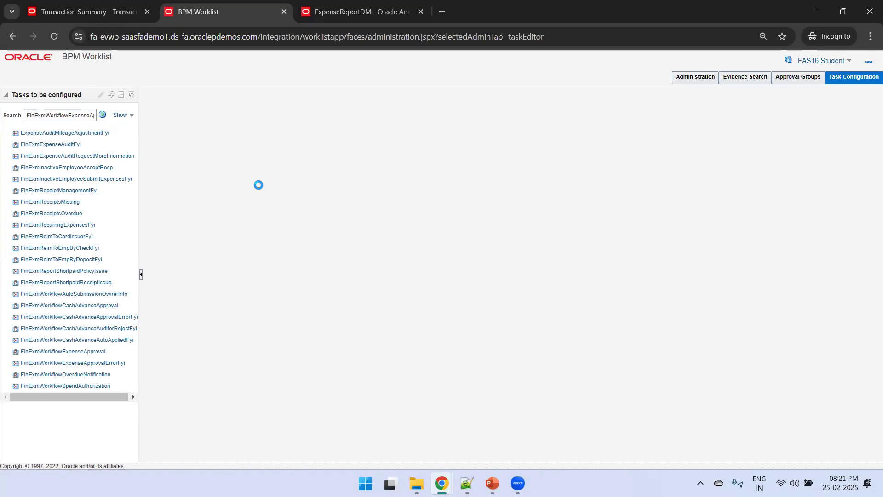
{"action": "left_click", "coordinate": [86, 156]}
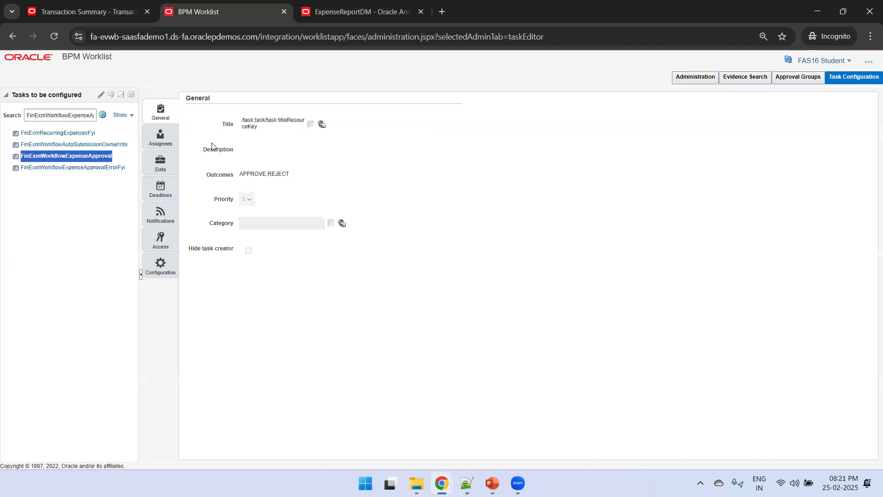
{"action": "left_click", "coordinate": [101, 95]}
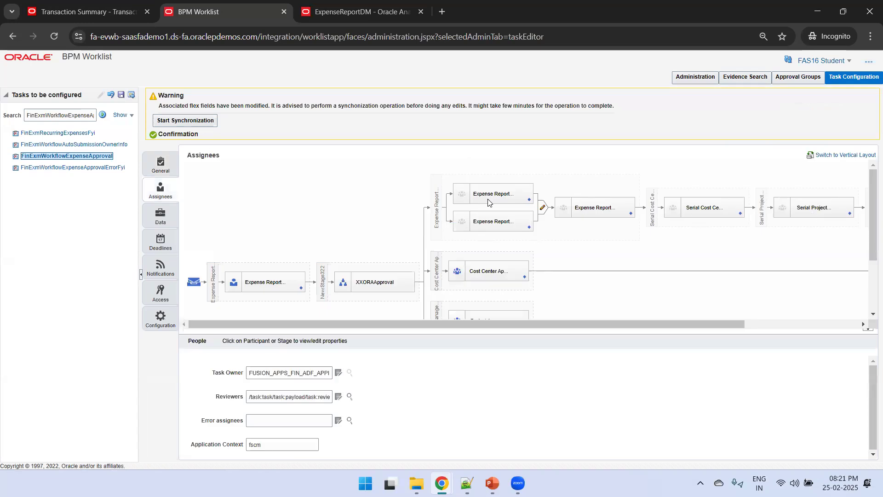
Inspect the upper Expense Report participant and the XXORAApproval stage's approval group setting.
{"action": "left_click", "coordinate": [526, 205]}
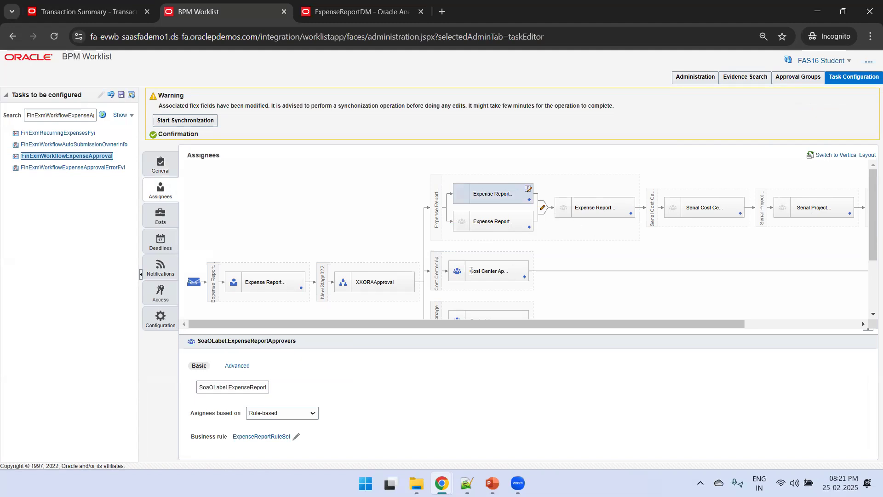
{"action": "left_click", "coordinate": [378, 280]}
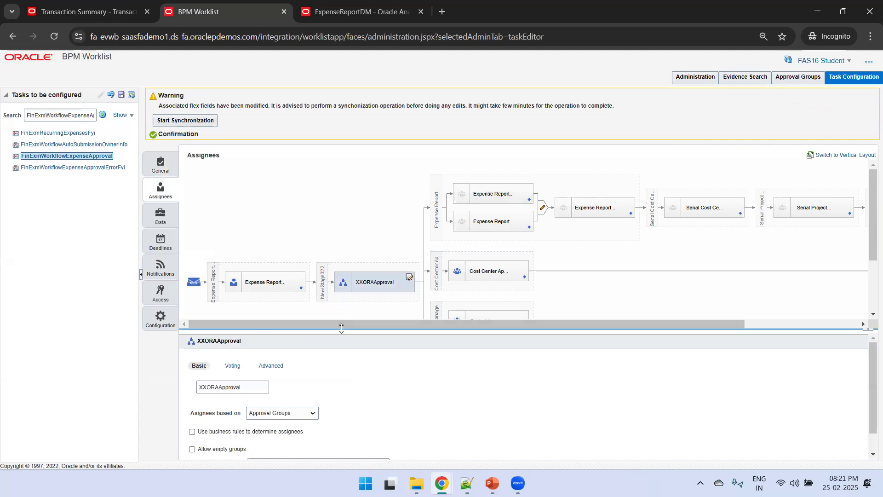
{"action": "left_click_drag", "start_coordinate": [343, 332], "coordinate": [342, 316]}
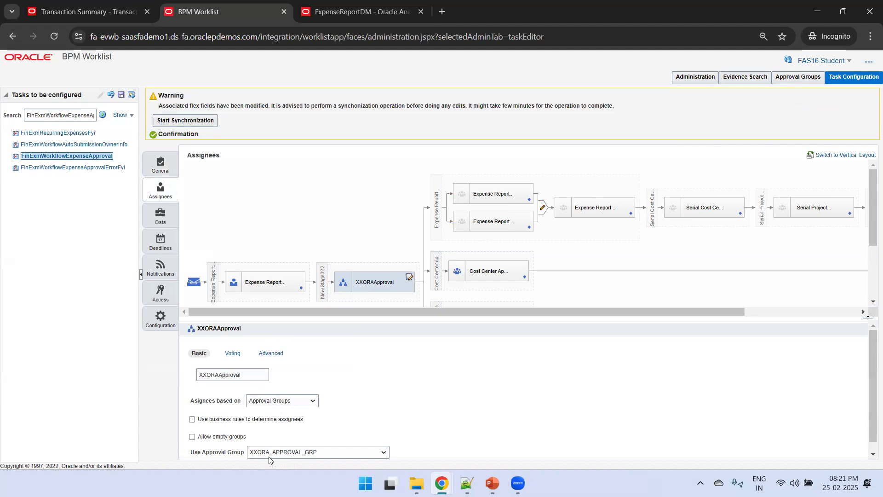
Browse the Add Participant options on the first Expense Report participant, then dismiss them.
{"action": "left_click", "coordinate": [298, 281]}
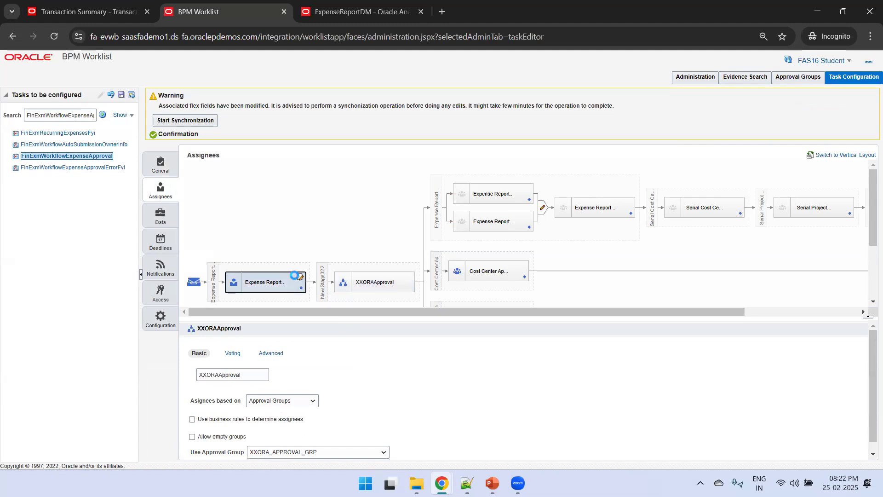
{"action": "left_click", "coordinate": [300, 281]}
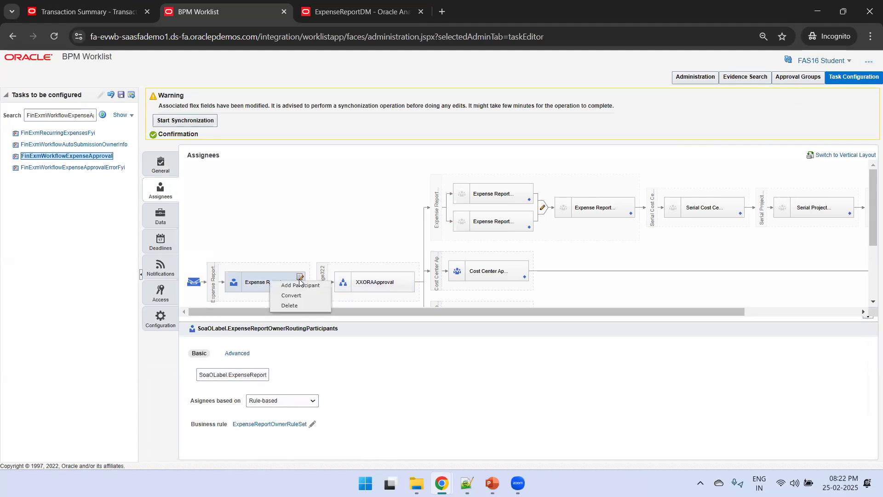
{"action": "mouse_move", "coordinate": [306, 286]}
{"action": "mouse_move", "coordinate": [339, 290]}
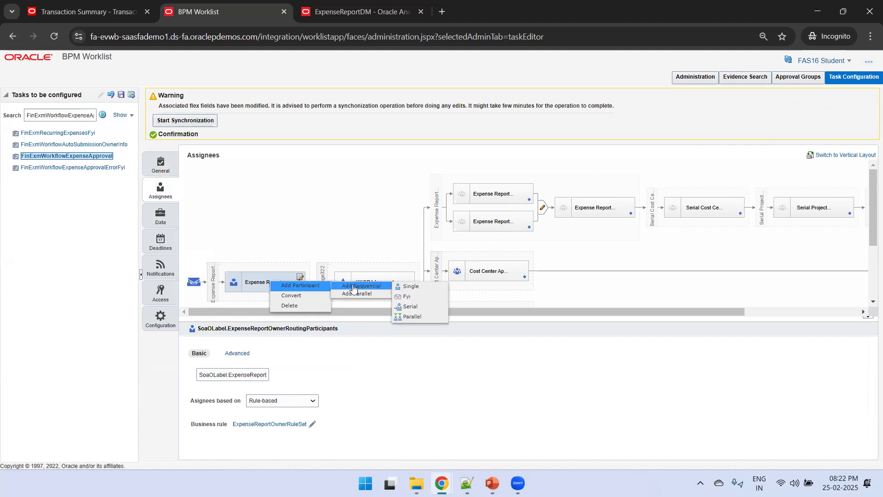
{"action": "mouse_move", "coordinate": [371, 297]}
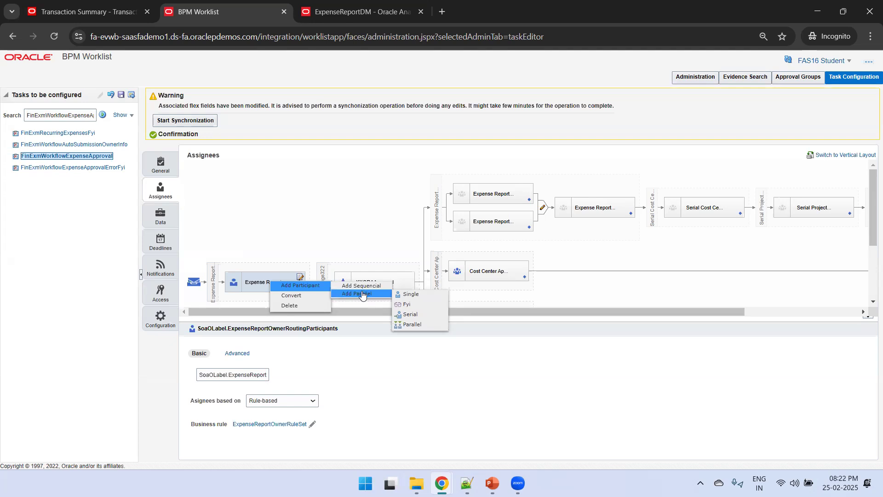
{"action": "left_click", "coordinate": [352, 206]}
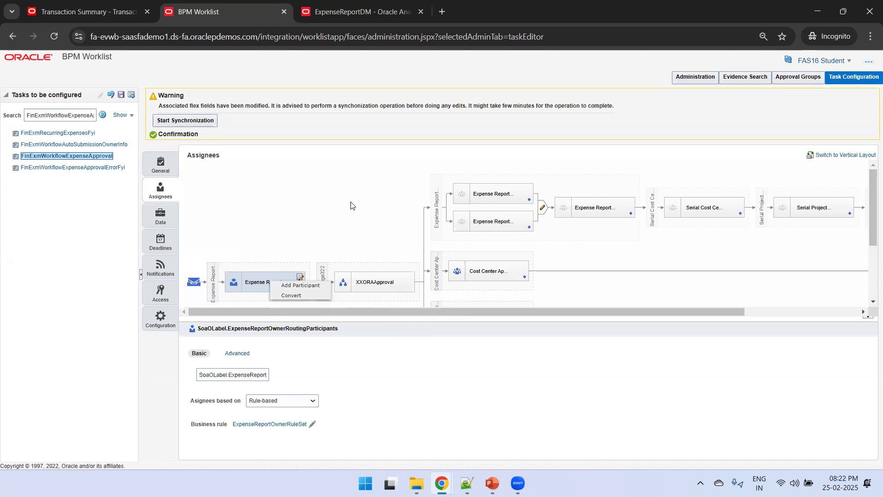
Inspect the Cost Center stage and the serial participant's CustomSerialParticipantRuleSet rule set.
{"action": "left_click", "coordinate": [478, 200]}
{"action": "left_click", "coordinate": [479, 276]}
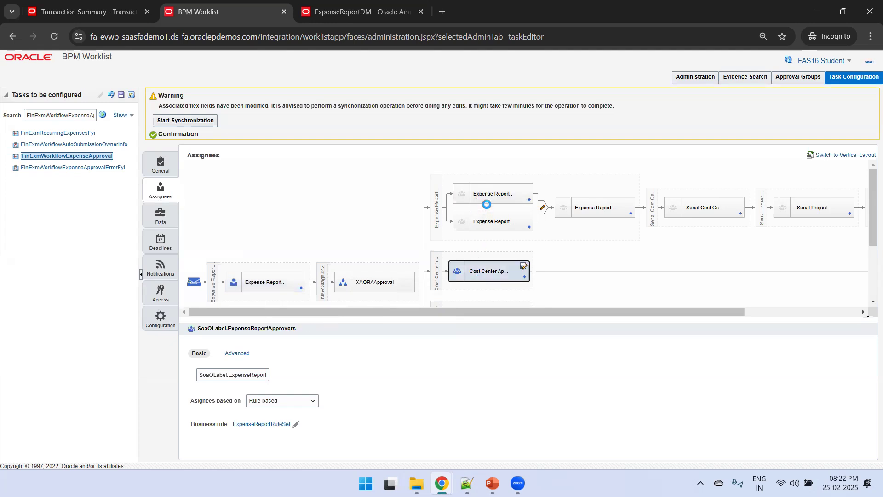
{"action": "left_click", "coordinate": [487, 201]}
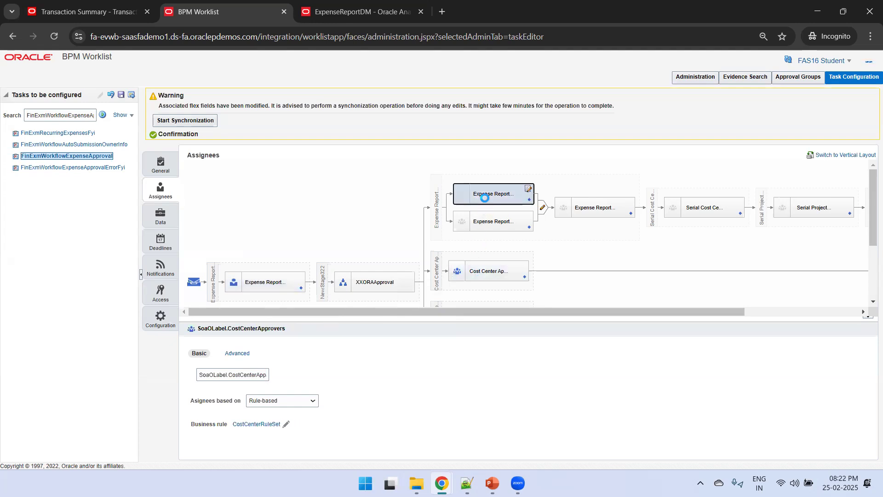
{"action": "left_click", "coordinate": [593, 212]}
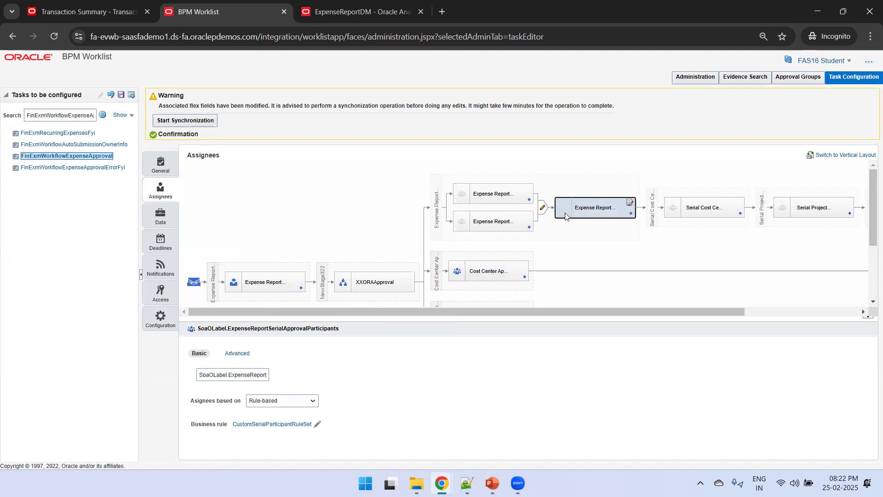